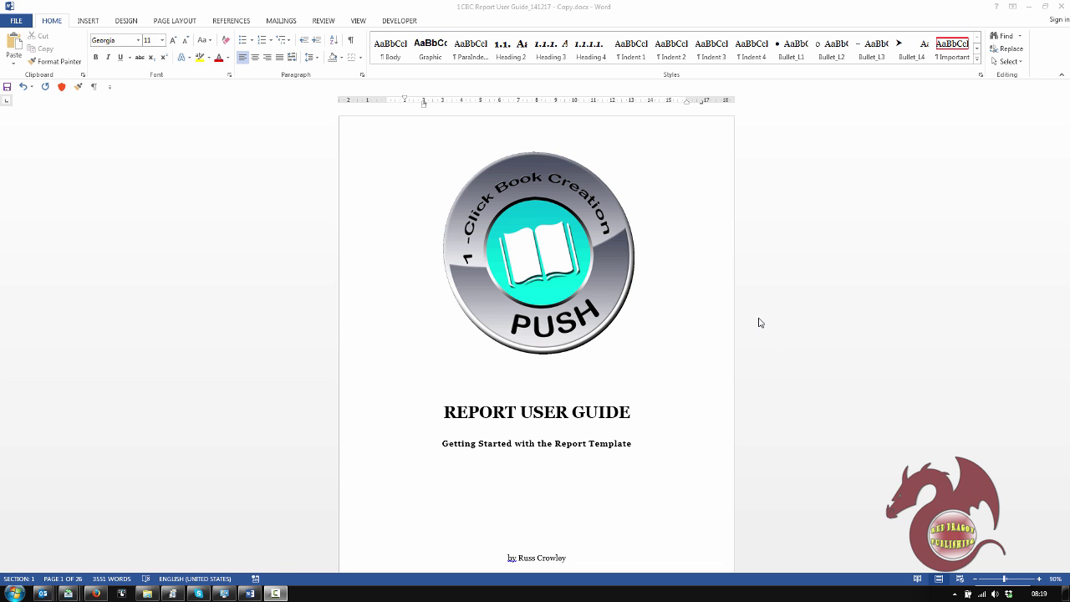
# - Scroll past the cover page down to the page 3 Table of Contents
pyautogui.scroll(-10, 761, 323)
pyautogui.scroll(-4, 763, 324)
pyautogui.scroll(-6, 765, 326)
pyautogui.scroll(-4, 769, 328)
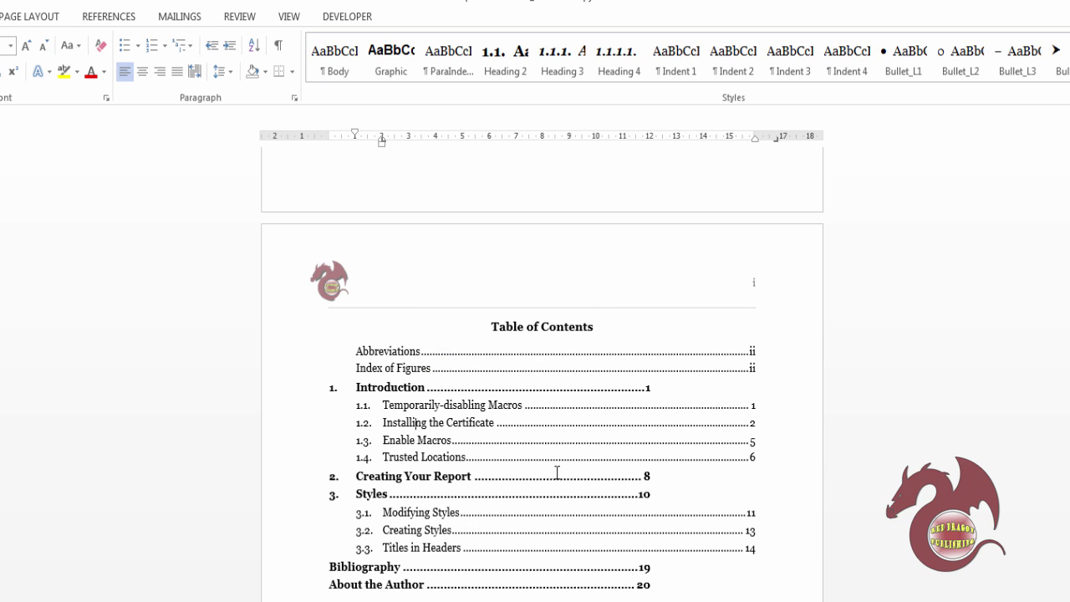
# - Open the Apply Styles pane with Ctrl+Shift+S and move it clear of the contents
pyautogui.click(599, 548)
pyautogui.hotkey('ctrl', 'shift', 's')
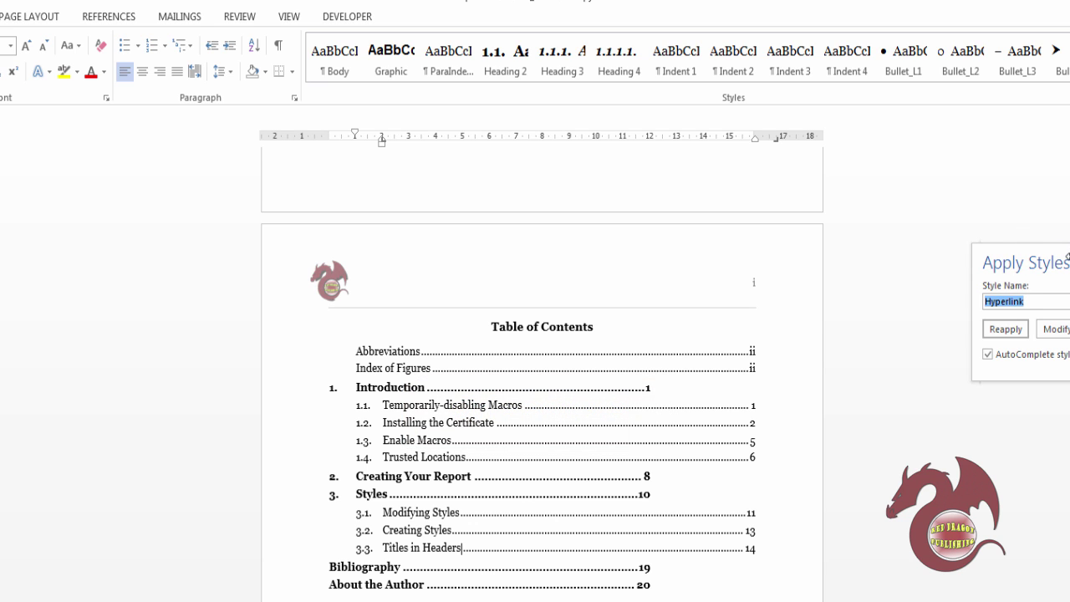
pyautogui.moveTo(1028, 240); pyautogui.dragTo(881, 237)
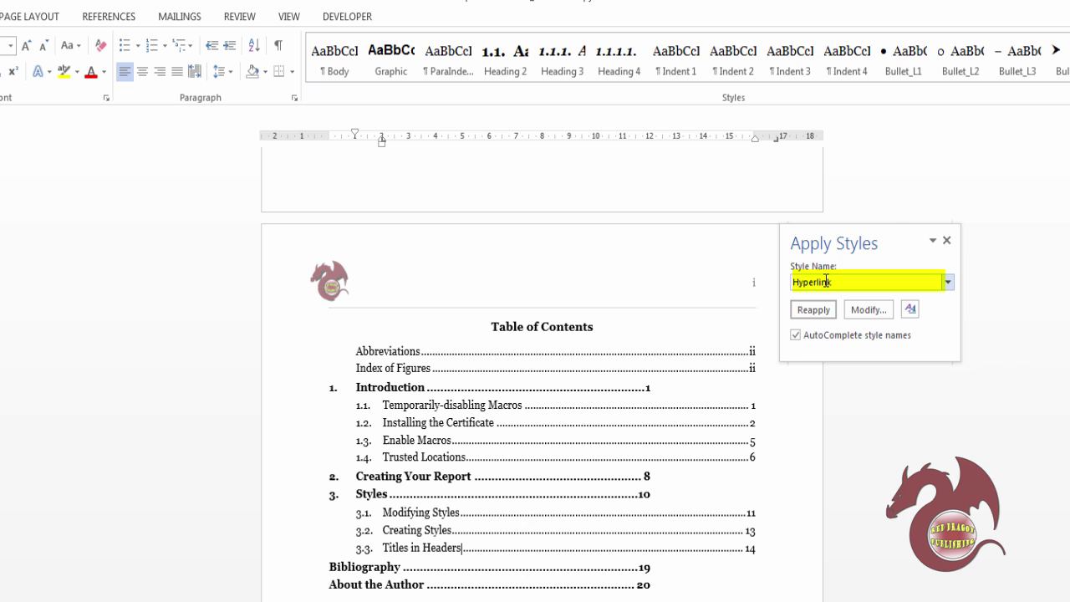
# - Check each contents entry's style: Abbreviations uses TOC 2, Introduction uses TOC 1
pyautogui.click(370, 351)
pyautogui.click(403, 474)
pyautogui.click(386, 529)
pyautogui.click(413, 586)
pyautogui.click(390, 338)
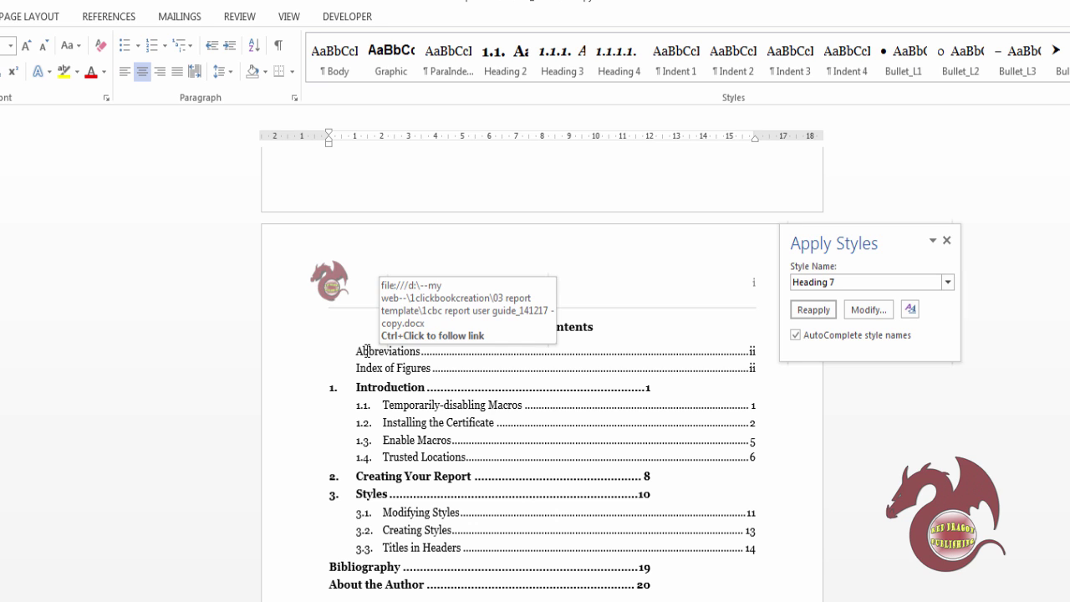
pyautogui.doubleClick(359, 351)
pyautogui.moveTo(456, 351); pyautogui.dragTo(770, 352)
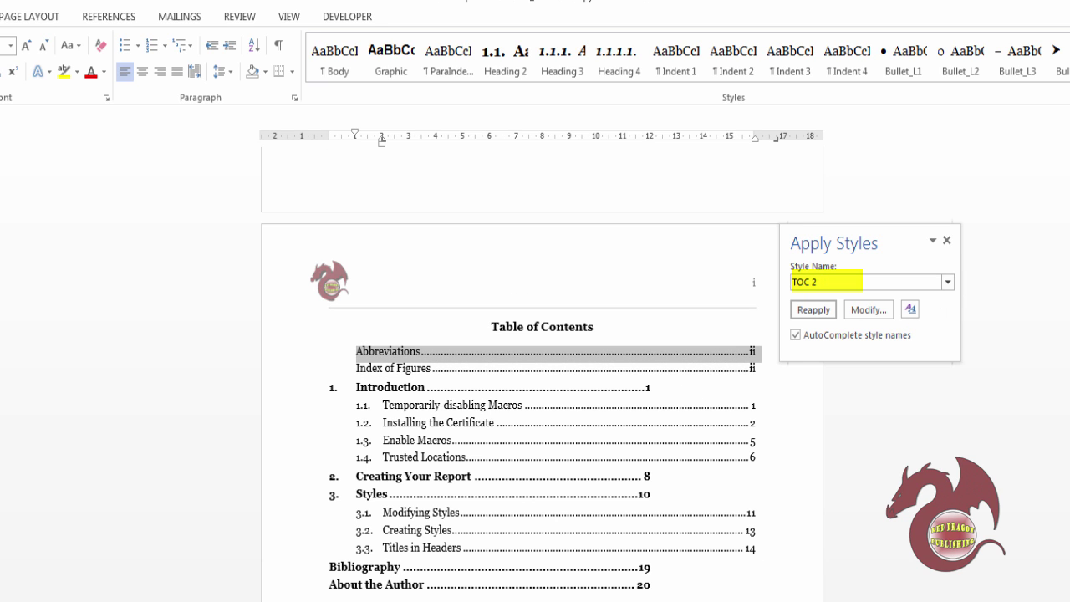
pyautogui.moveTo(645, 387); pyautogui.dragTo(643, 388)
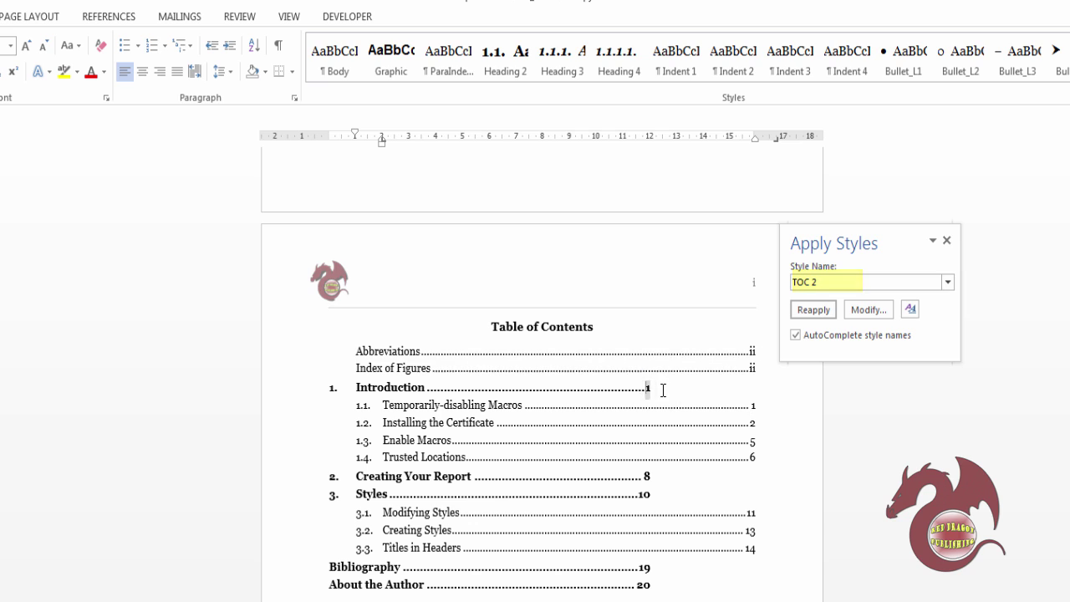
pyautogui.click(647, 388)
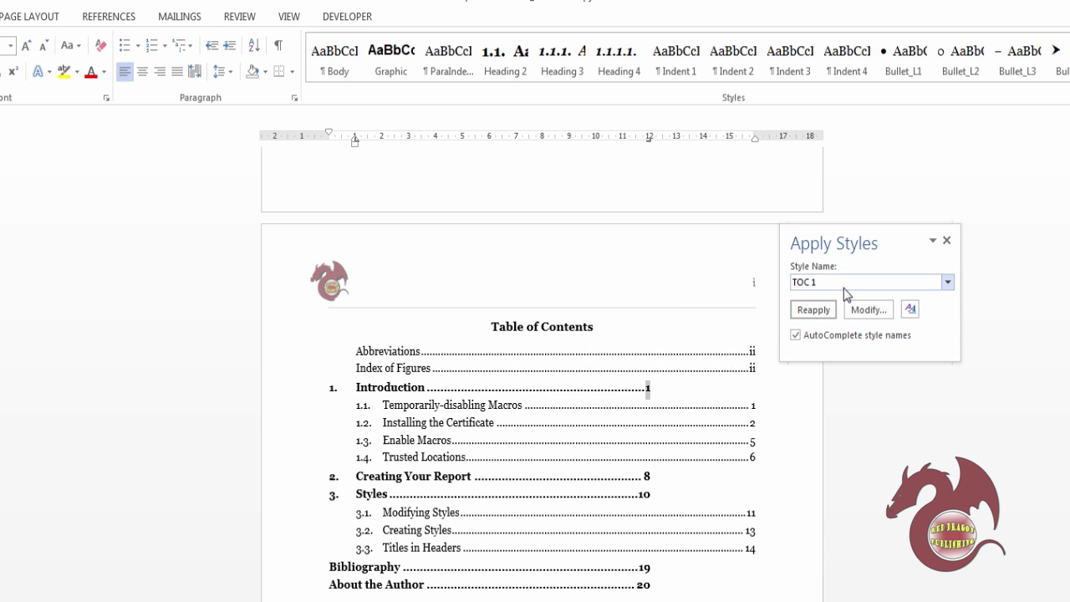
pyautogui.click(750, 352)
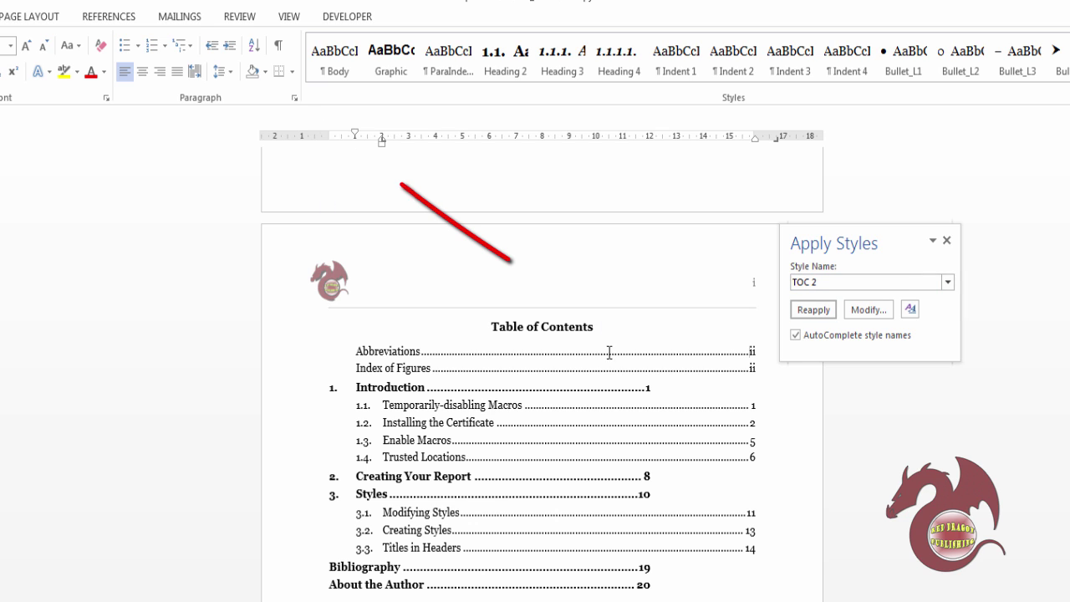
# - Show formatting marks to reveal the tab characters, then select the Introduction page number
pyautogui.click(279, 46)
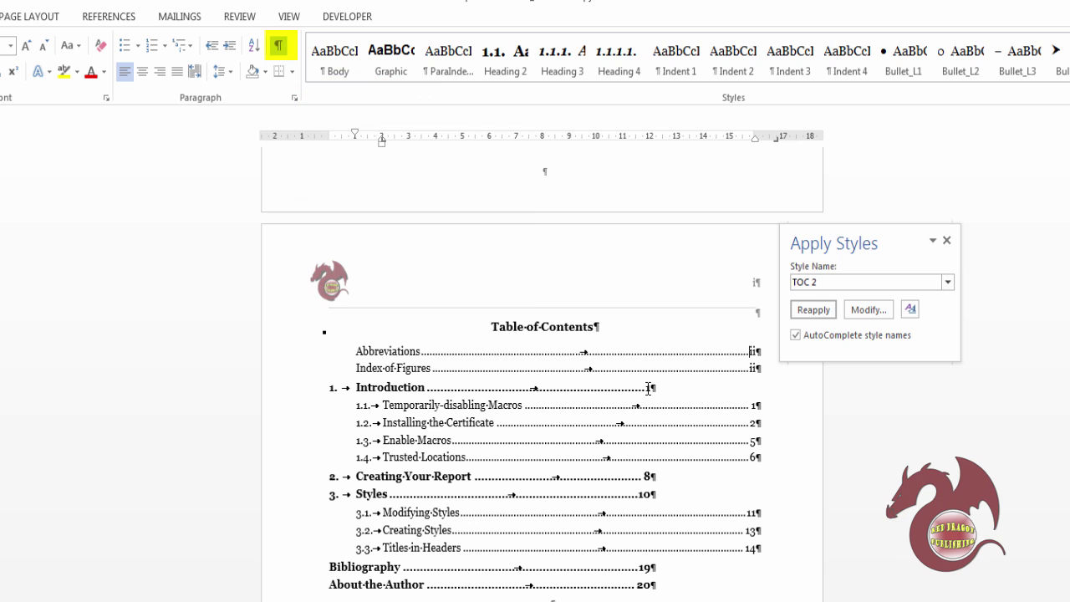
pyautogui.moveTo(649, 388); pyautogui.dragTo(660, 389)
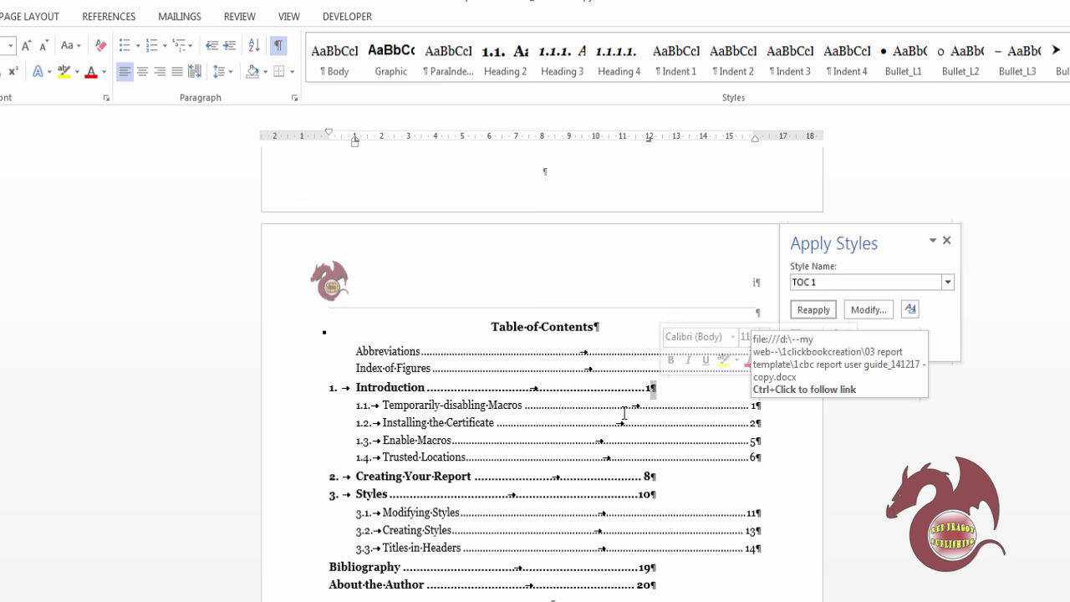
pyautogui.click(398, 420)
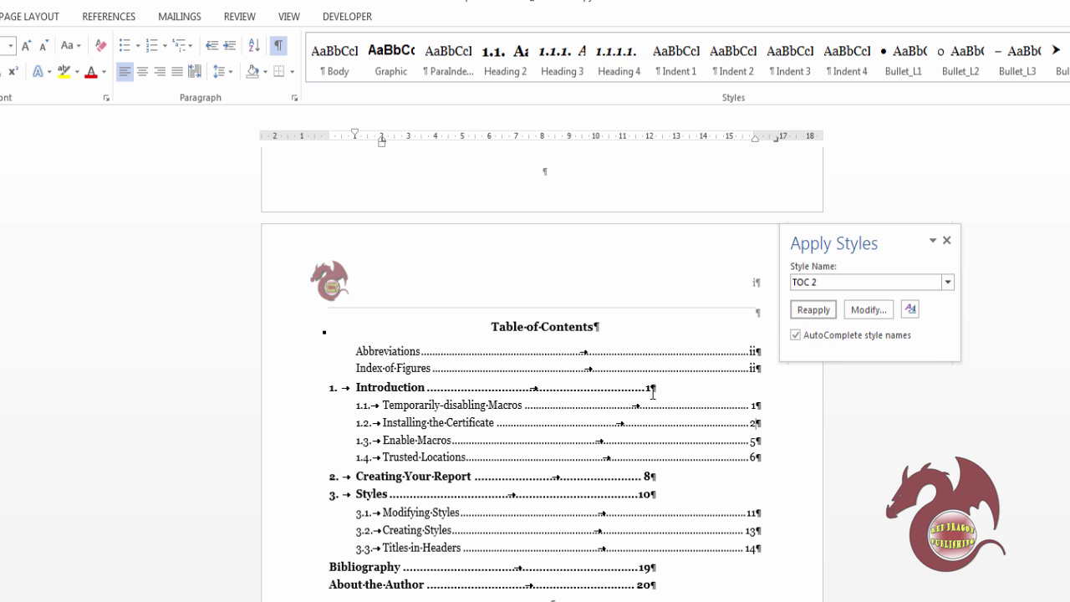
pyautogui.moveTo(662, 388); pyautogui.dragTo(649, 388)
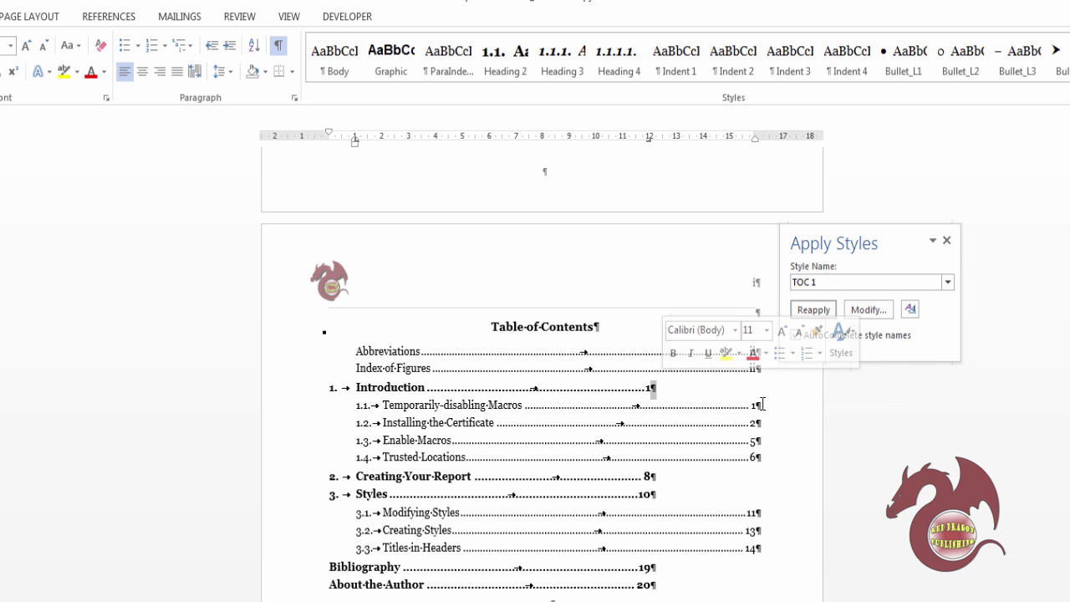
pyautogui.click(671, 403)
pyautogui.moveTo(653, 388); pyautogui.dragTo(669, 388)
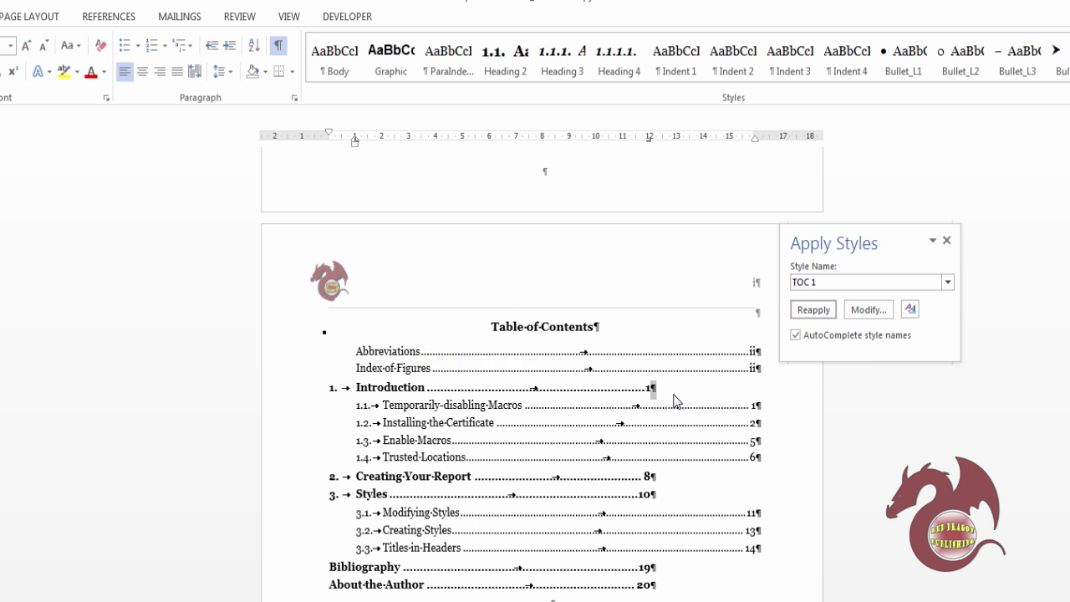
# - Recheck entry styles, confirming Abbreviations is TOC 2 and Introduction is TOC 1
pyautogui.click(614, 371)
pyautogui.click(378, 390)
pyautogui.click(392, 423)
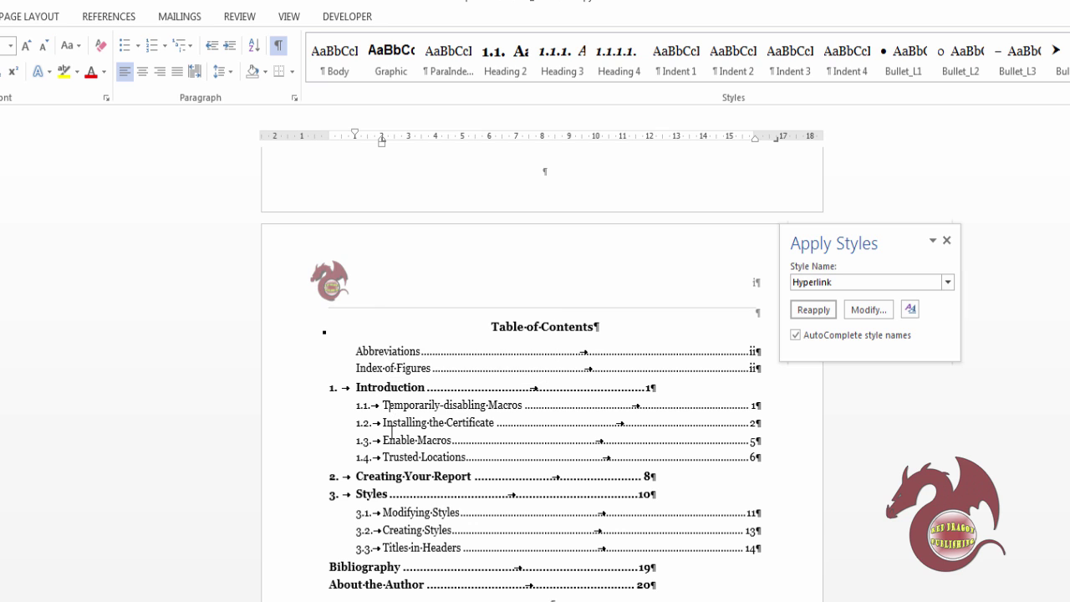
pyautogui.click(759, 352)
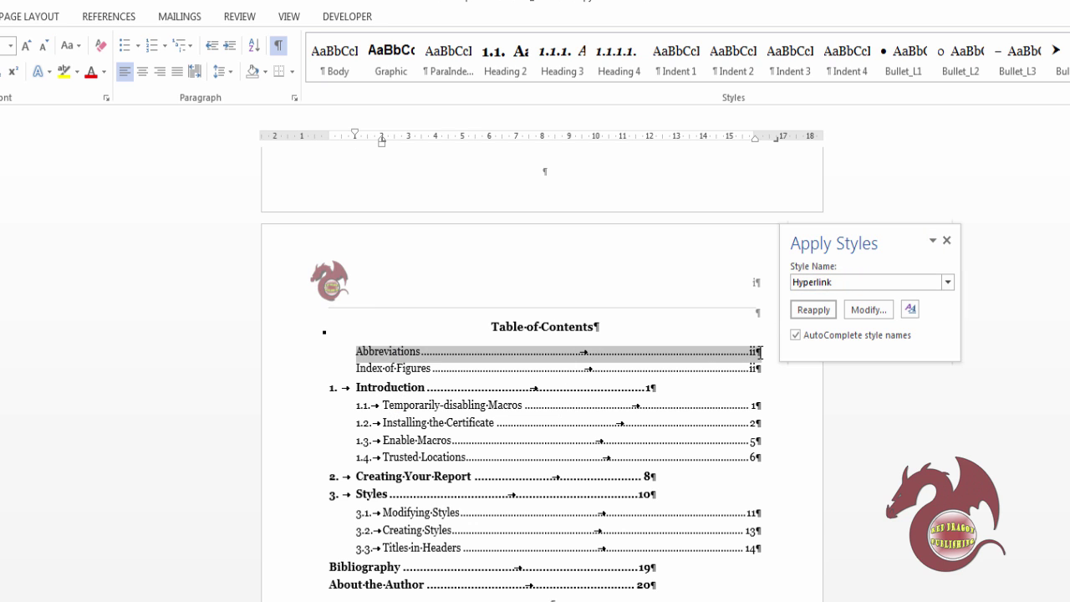
pyautogui.moveTo(756, 352); pyautogui.dragTo(759, 366)
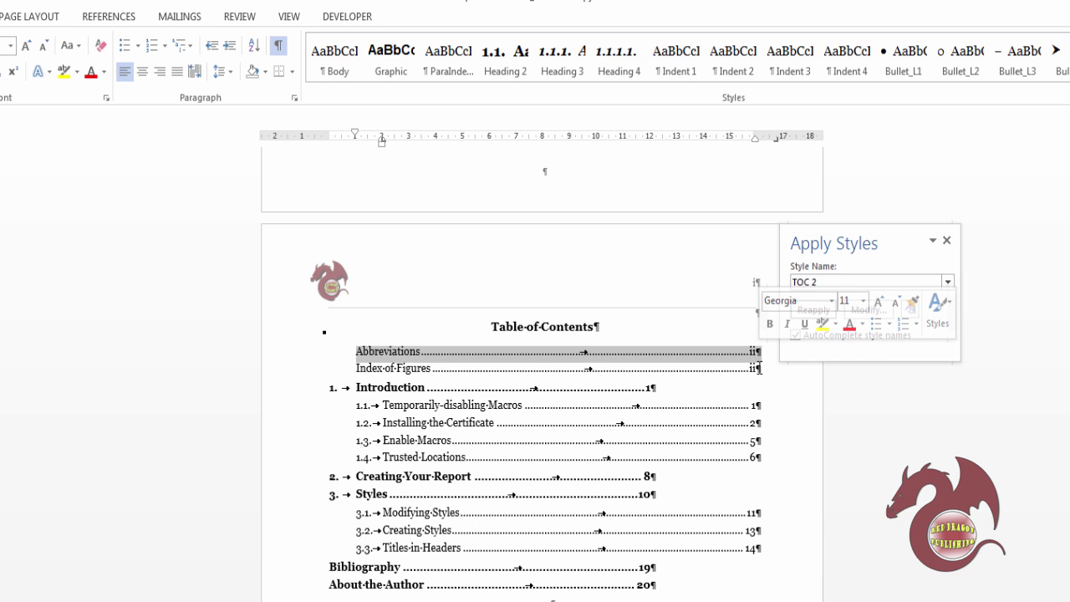
pyautogui.click(651, 388)
pyautogui.doubleClick(649, 389)
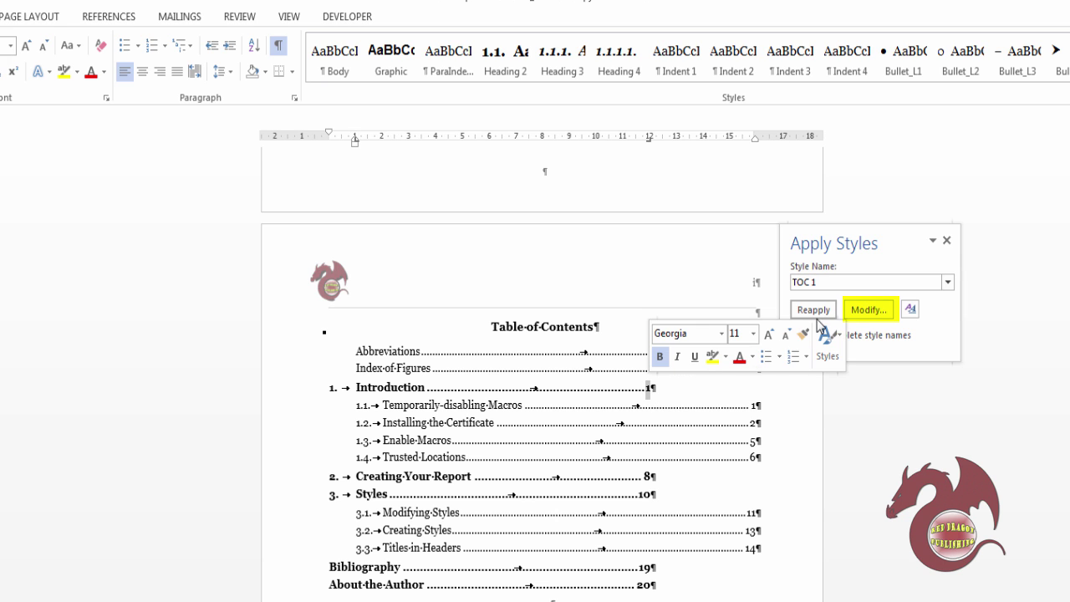
# - Inspect TOC 1's 12 cm right-aligned dotted tab stop and cancel without changes
pyautogui.click(869, 310)
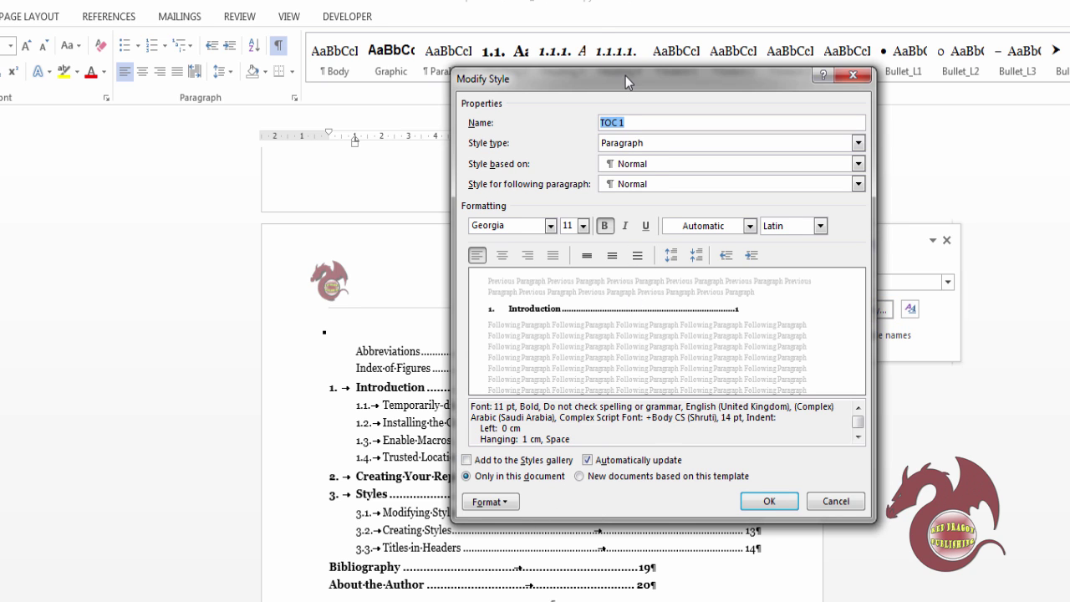
pyautogui.moveTo(625, 75); pyautogui.dragTo(477, 66)
pyautogui.click(360, 488)
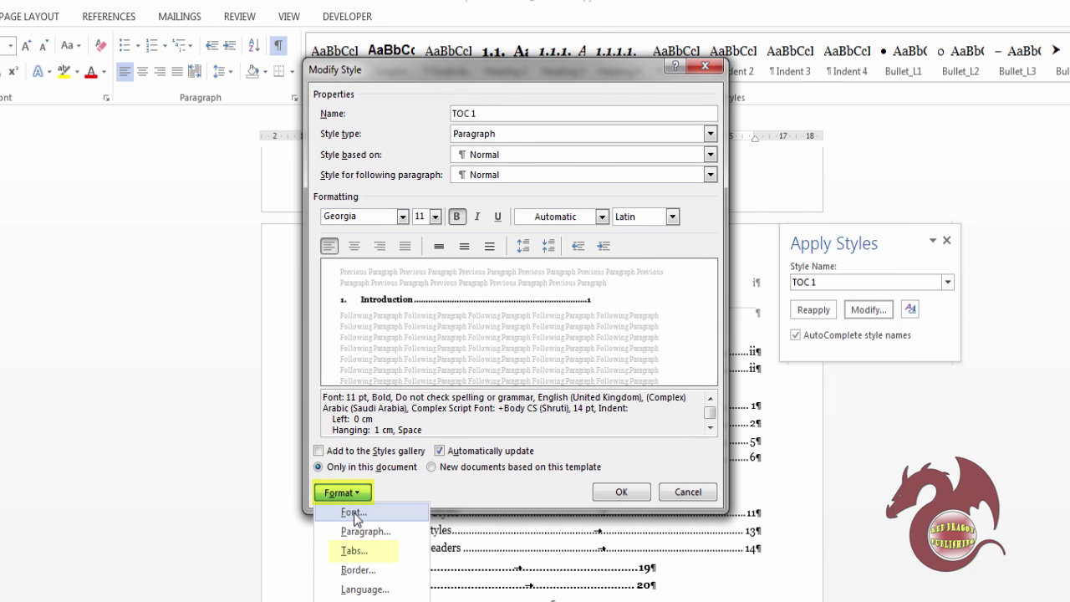
pyautogui.click(365, 552)
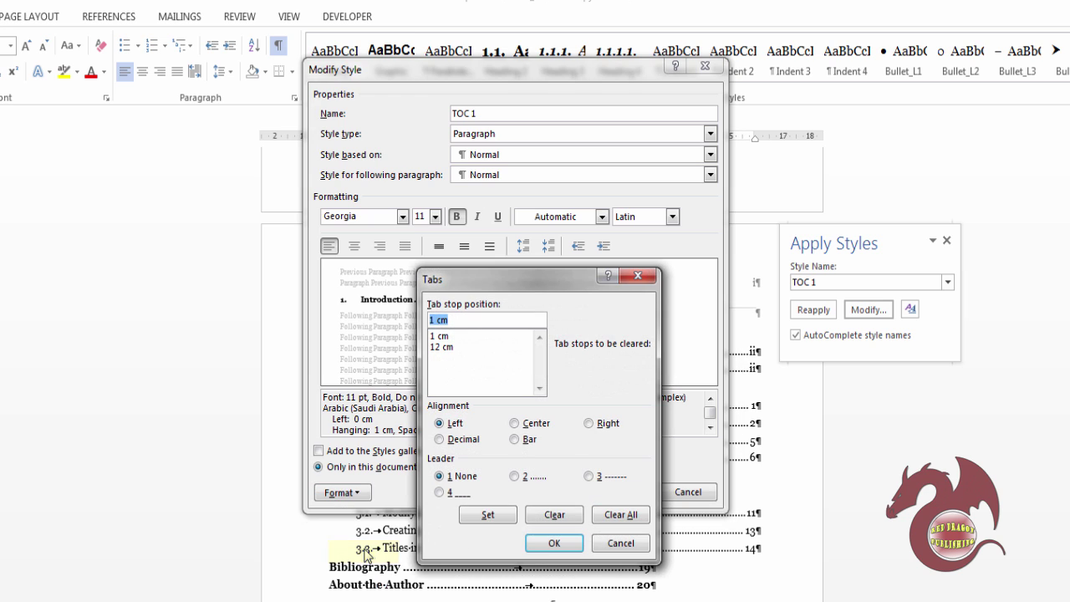
pyautogui.click(442, 347)
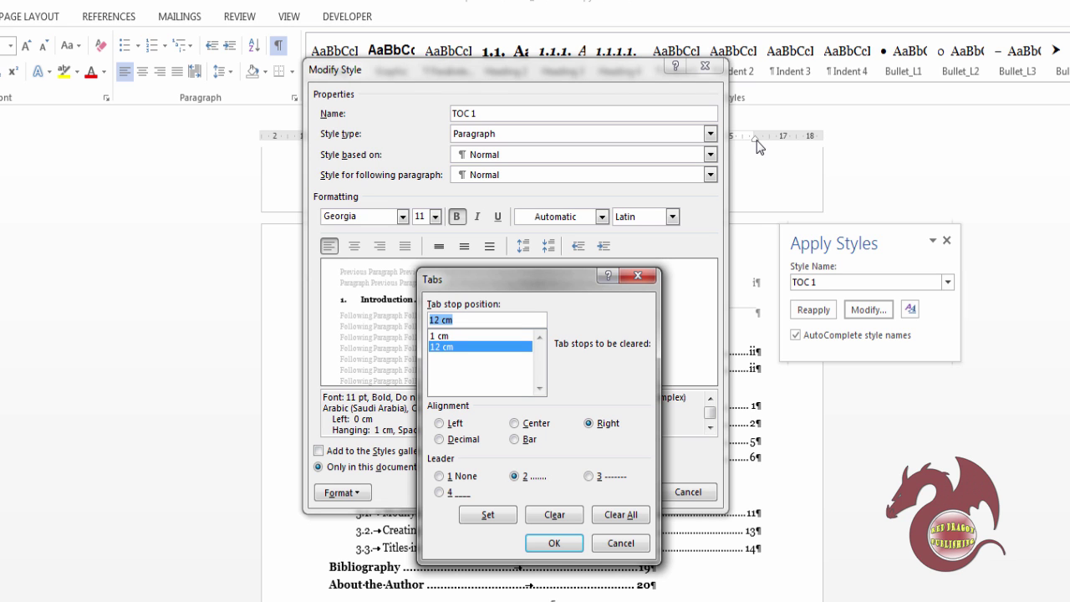
pyautogui.click(620, 548)
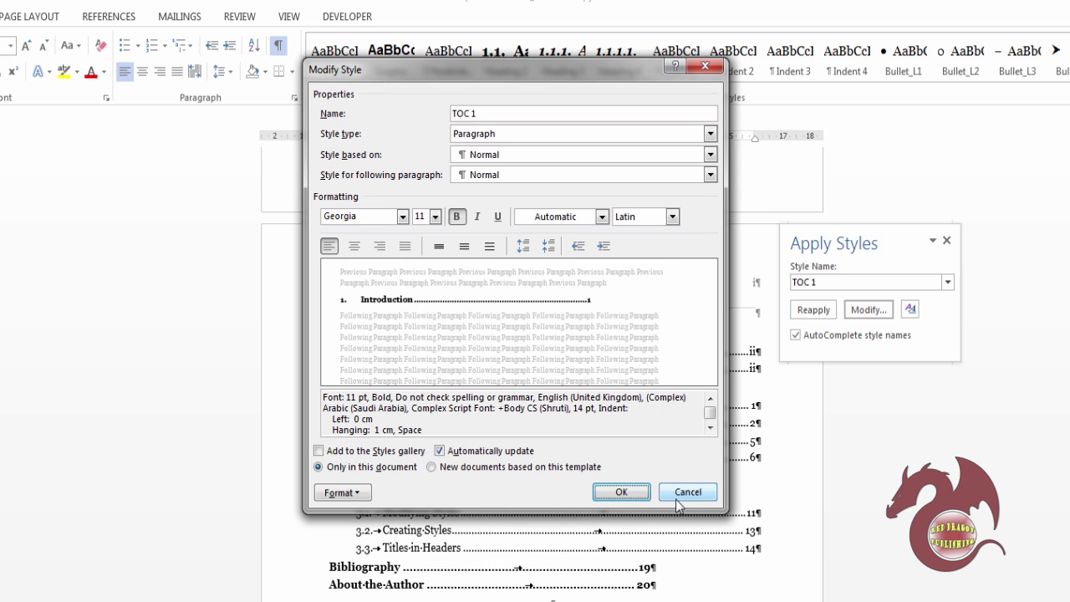
pyautogui.click(683, 493)
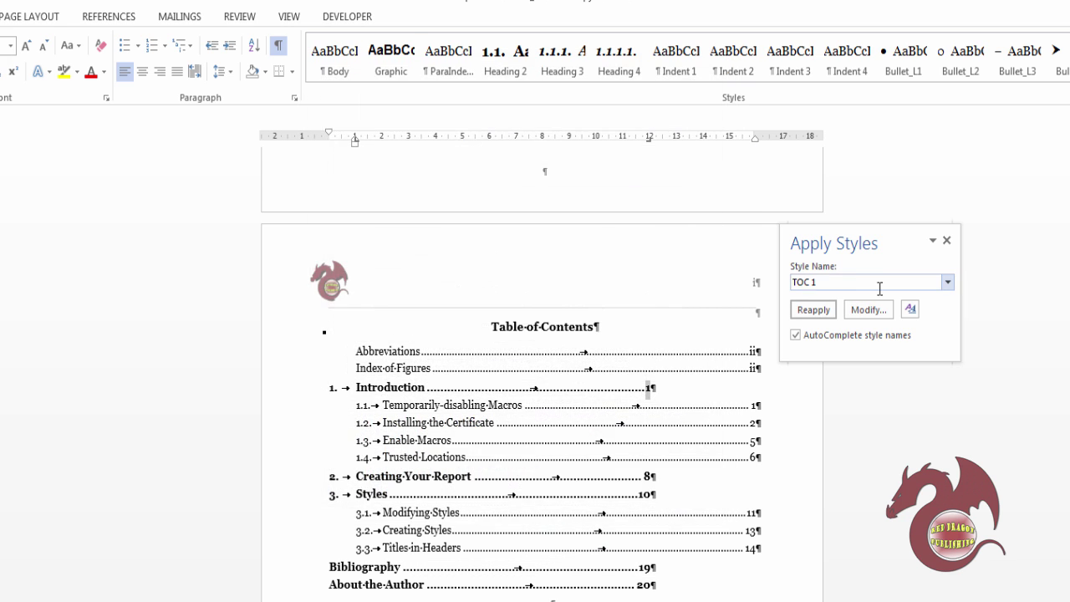
# - Confirm TOC 2 has a 16.75 cm right dotted tab, then reopen TOC 1's style
pyautogui.doubleClick(751, 352)
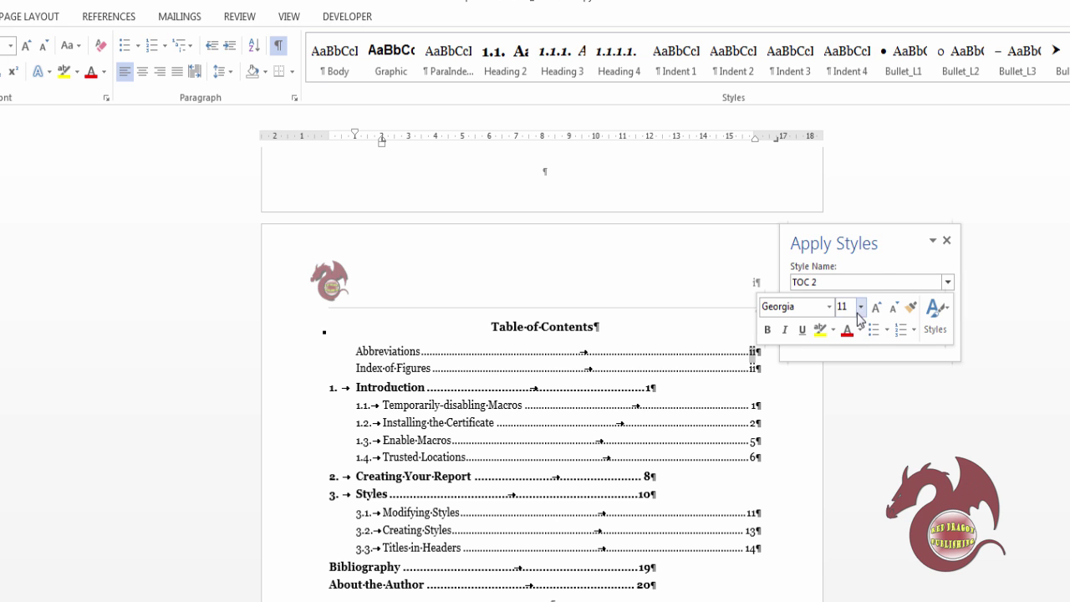
pyautogui.click(867, 309)
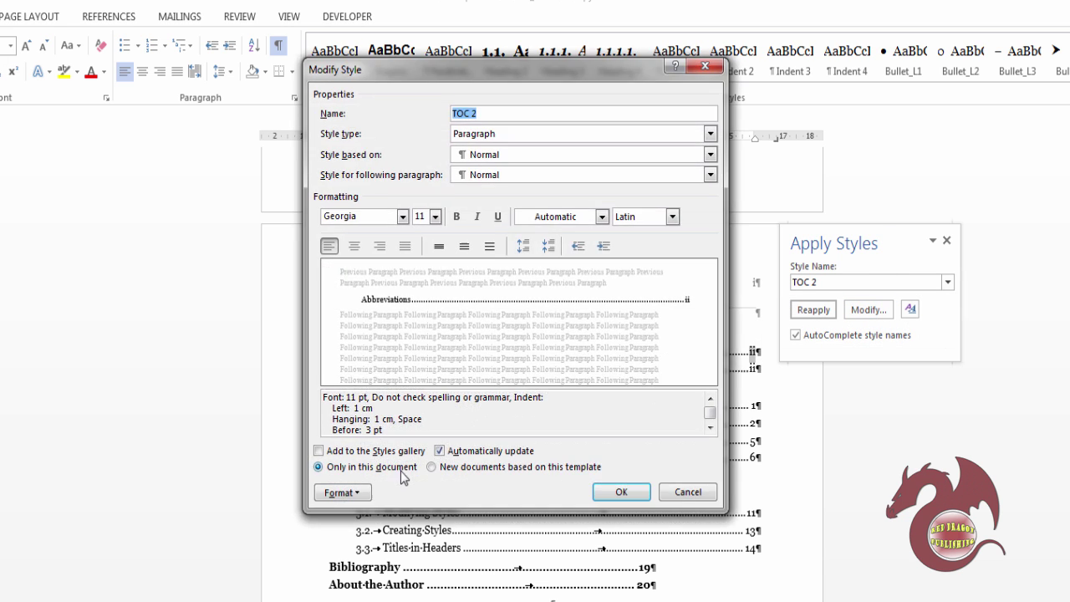
pyautogui.click(343, 495)
pyautogui.click(353, 552)
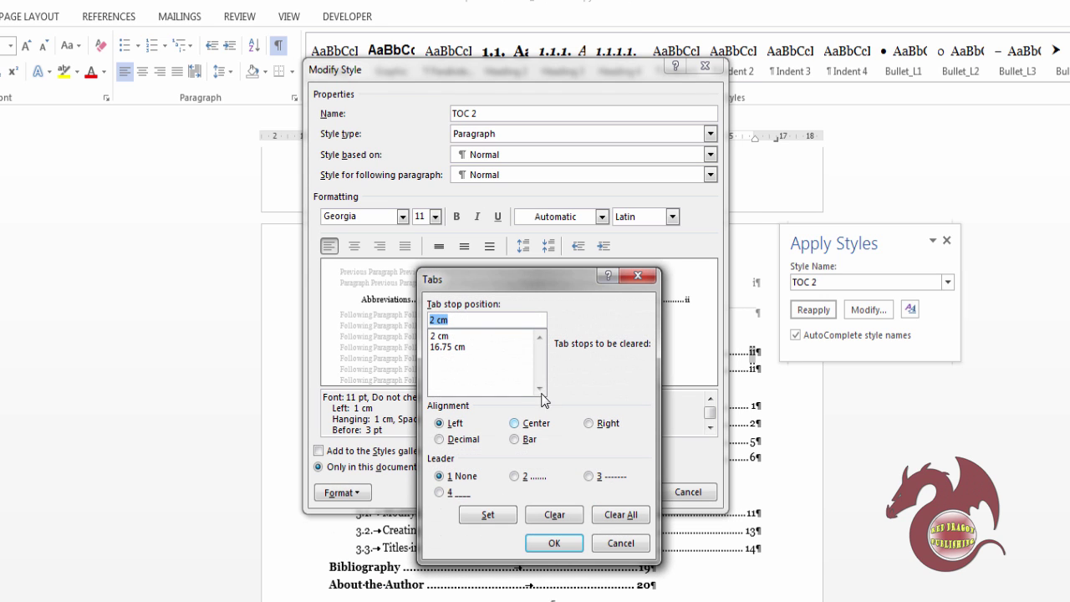
pyautogui.click(454, 348)
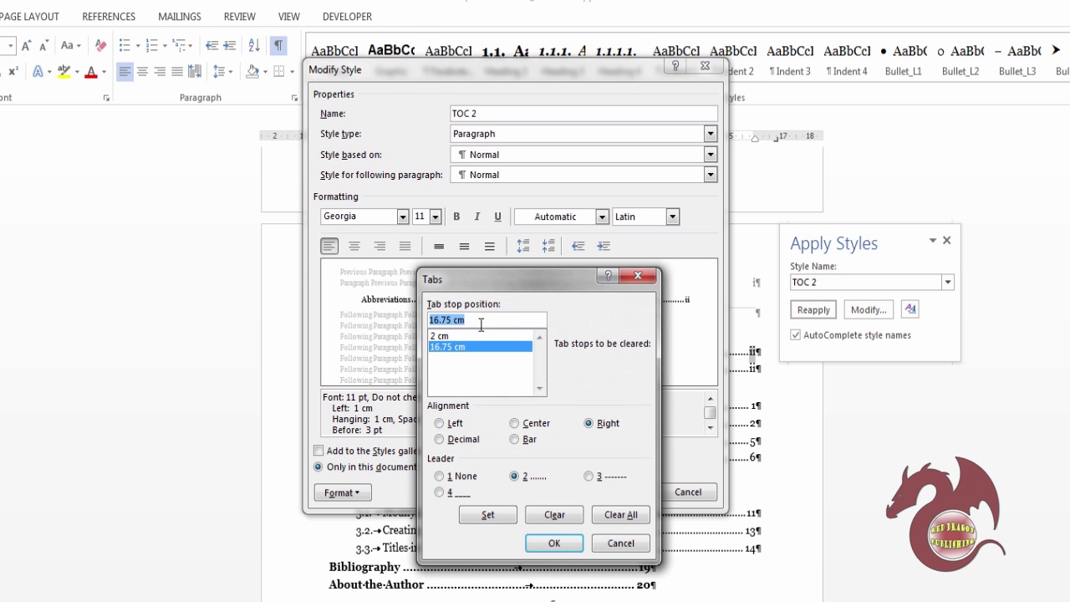
pyautogui.click(621, 543)
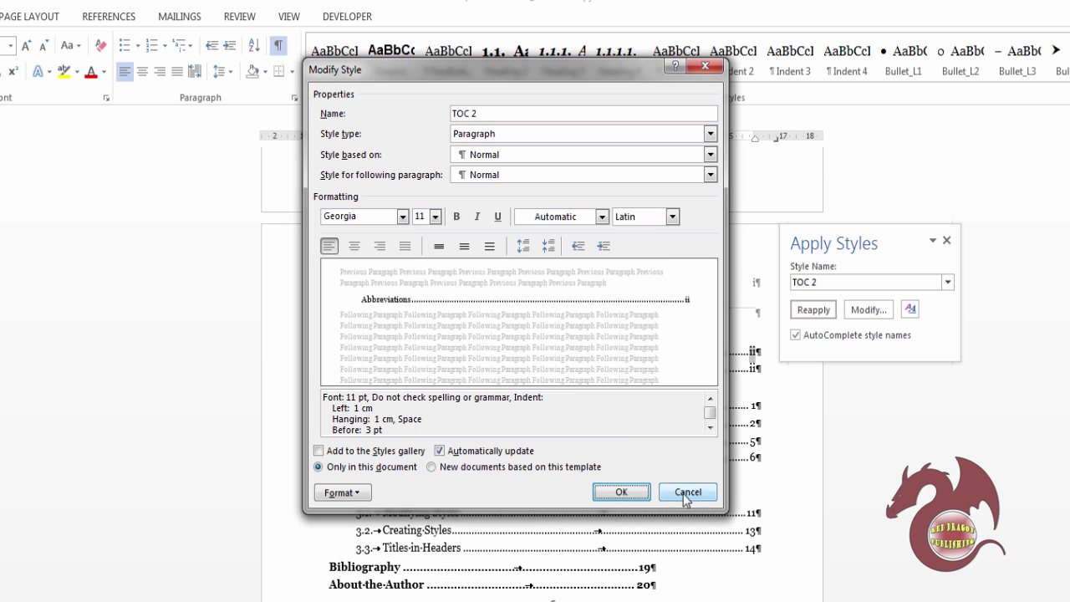
pyautogui.click(685, 492)
pyautogui.click(652, 386)
pyautogui.click(868, 309)
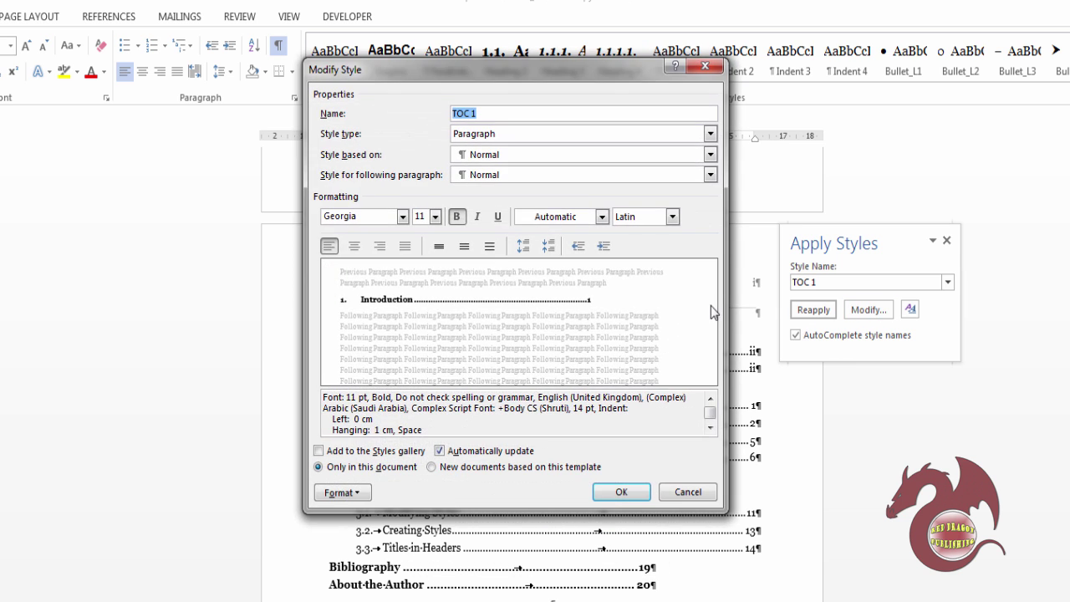
# - Replace TOC 1's 12 cm tab stop with a right-aligned stop at 16.75 cm
pyautogui.click(344, 493)
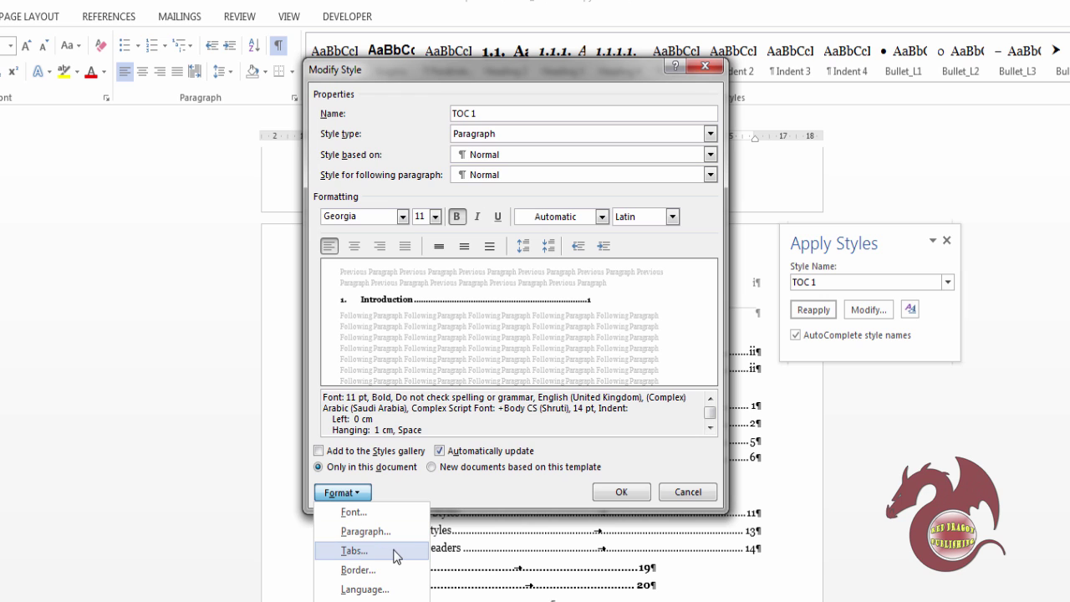
pyautogui.click(393, 552)
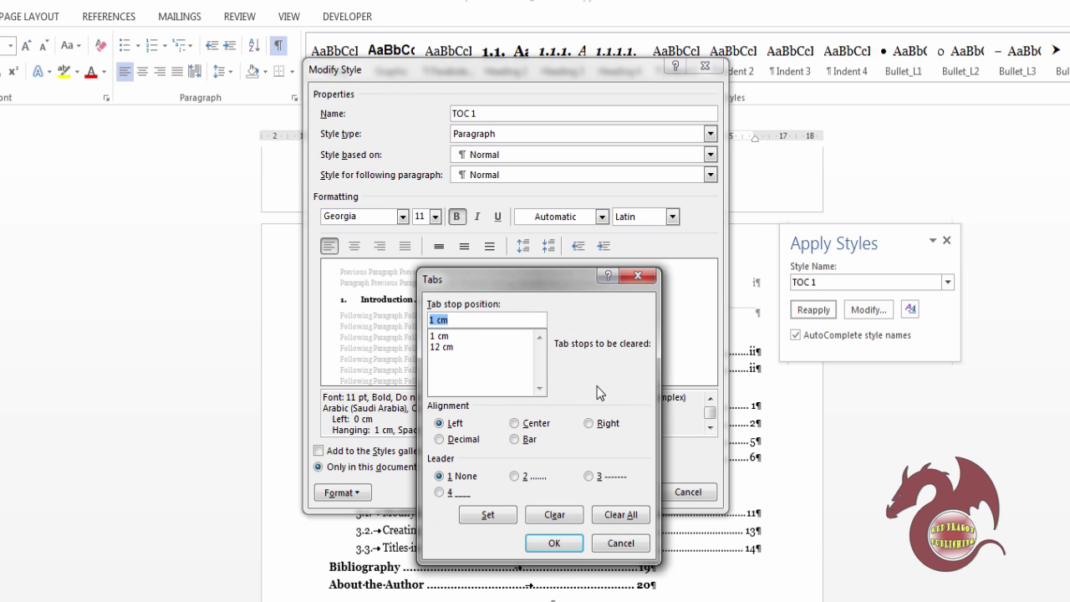
pyautogui.click(456, 348)
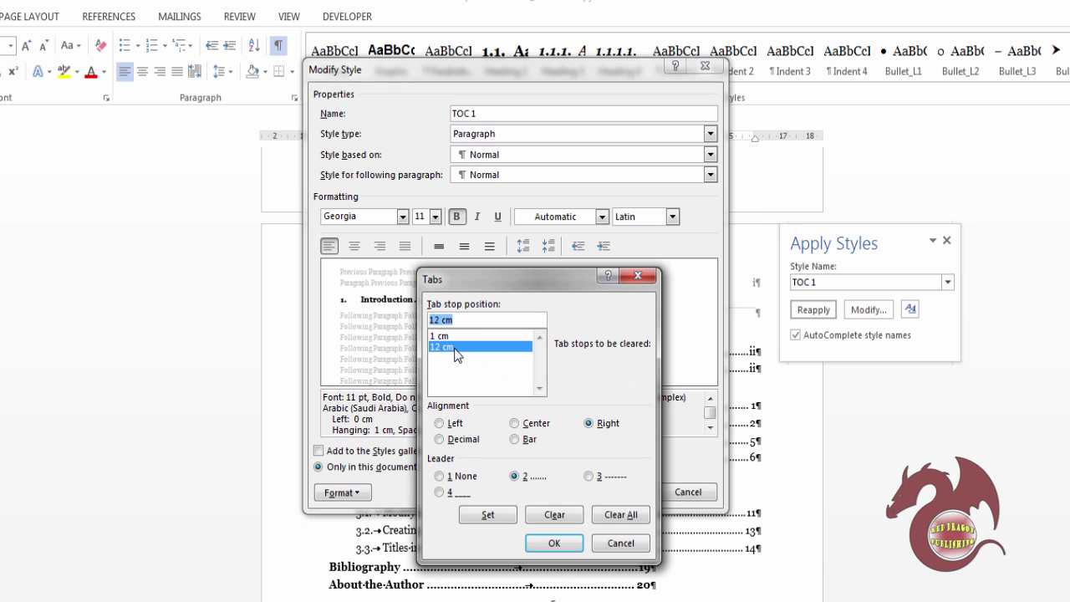
pyautogui.click(555, 514)
pyautogui.write('16.75 cm')
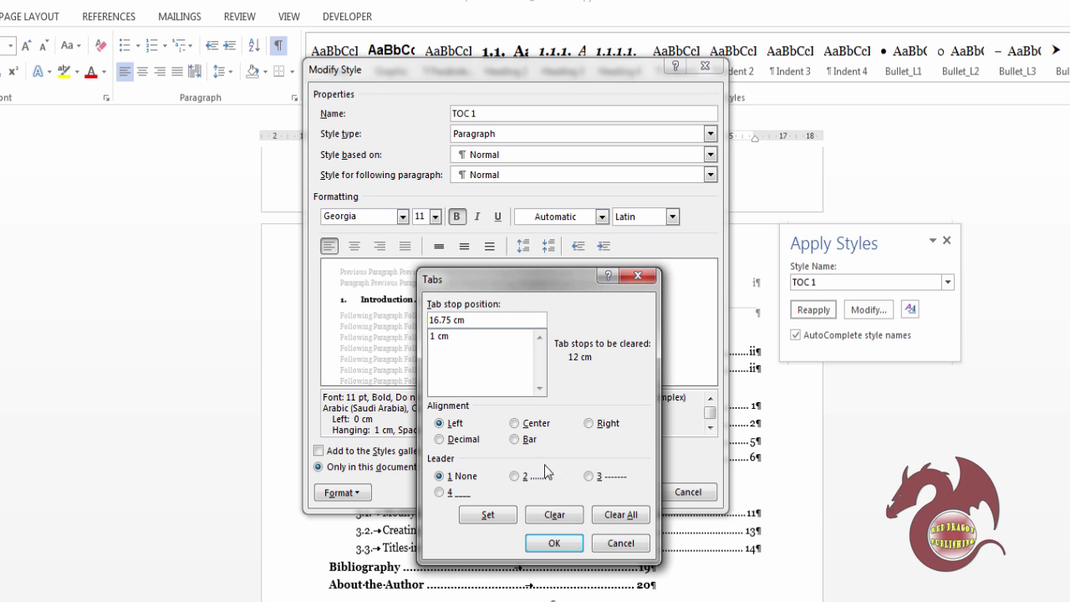
pyautogui.click(599, 425)
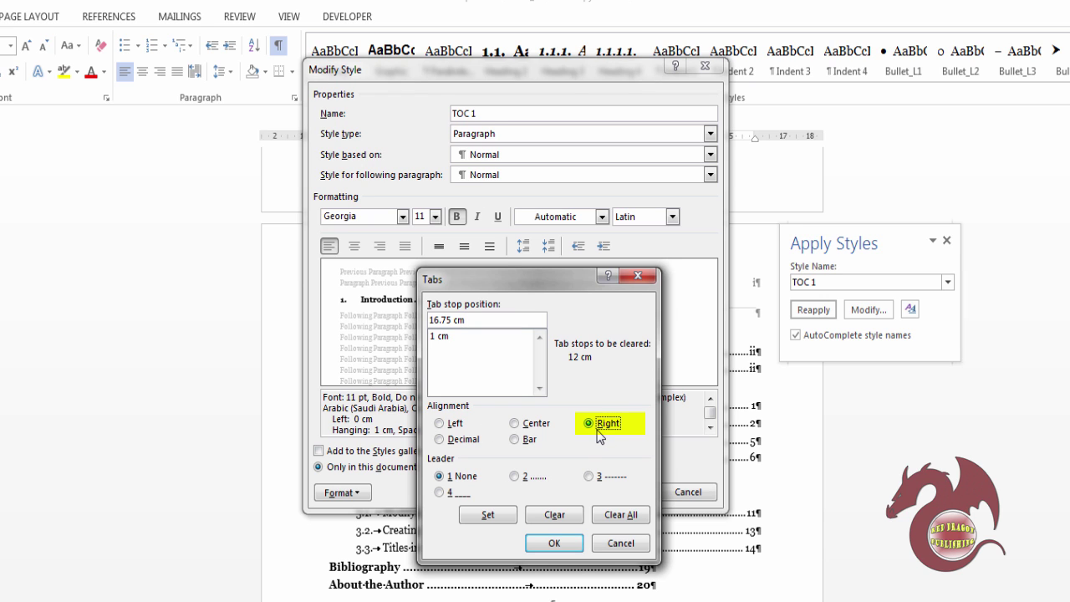
pyautogui.click(488, 515)
pyautogui.click(554, 544)
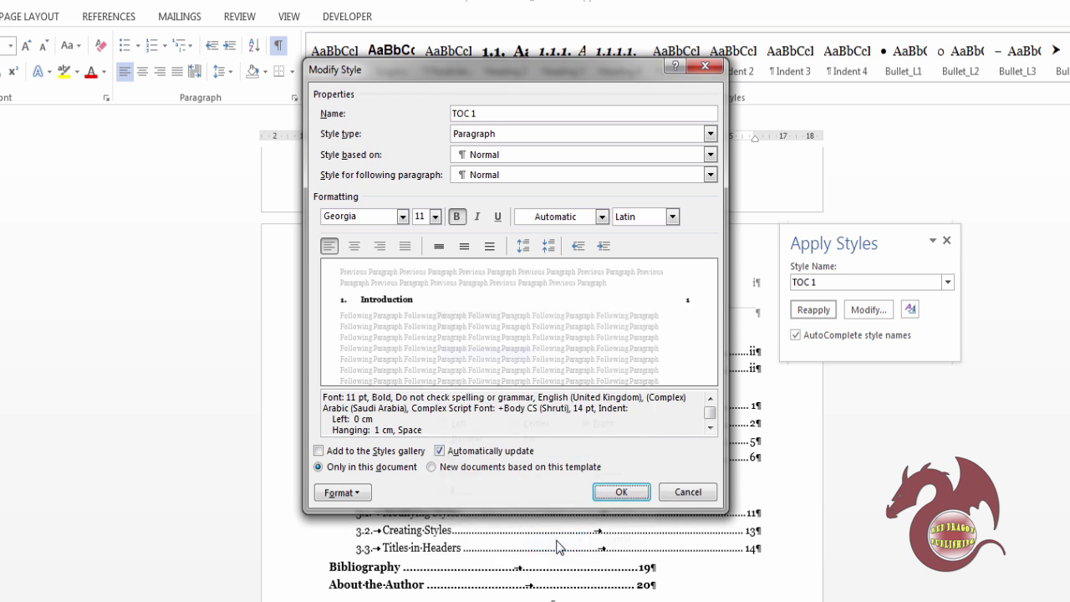
pyautogui.click(621, 492)
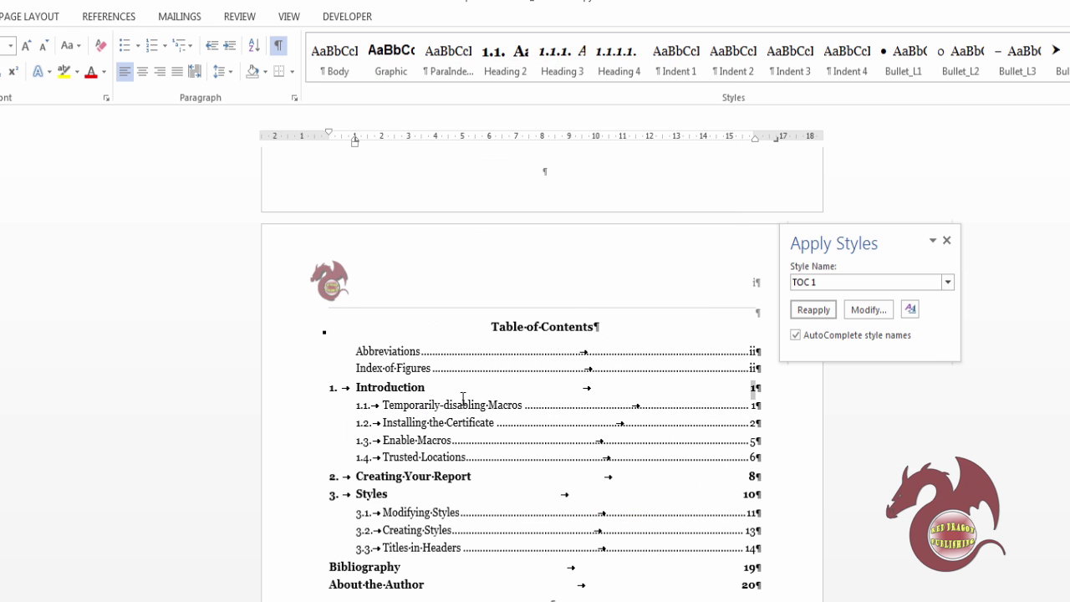
# - Reopen TOC 1's tab settings and choose the dotted leader for the 16.75 cm stop
pyautogui.click(869, 309)
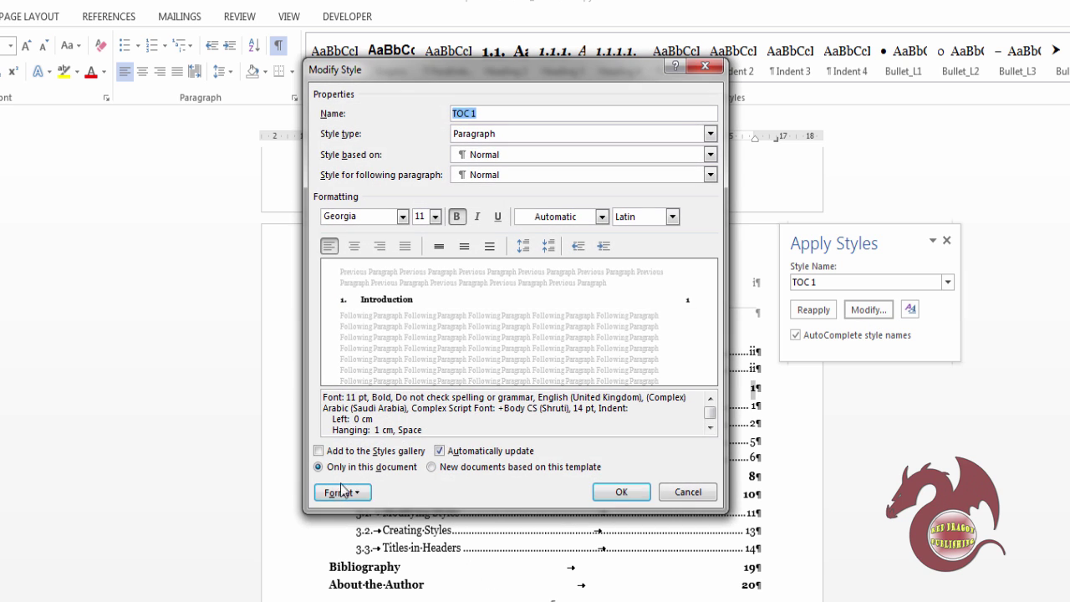
pyautogui.click(343, 493)
pyautogui.click(368, 548)
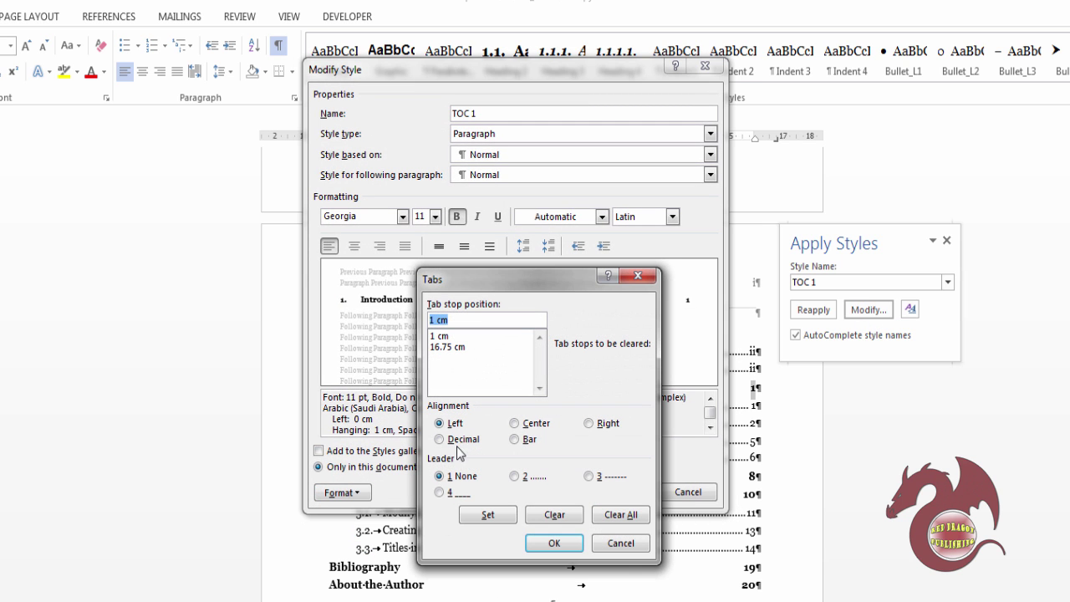
pyautogui.click(514, 476)
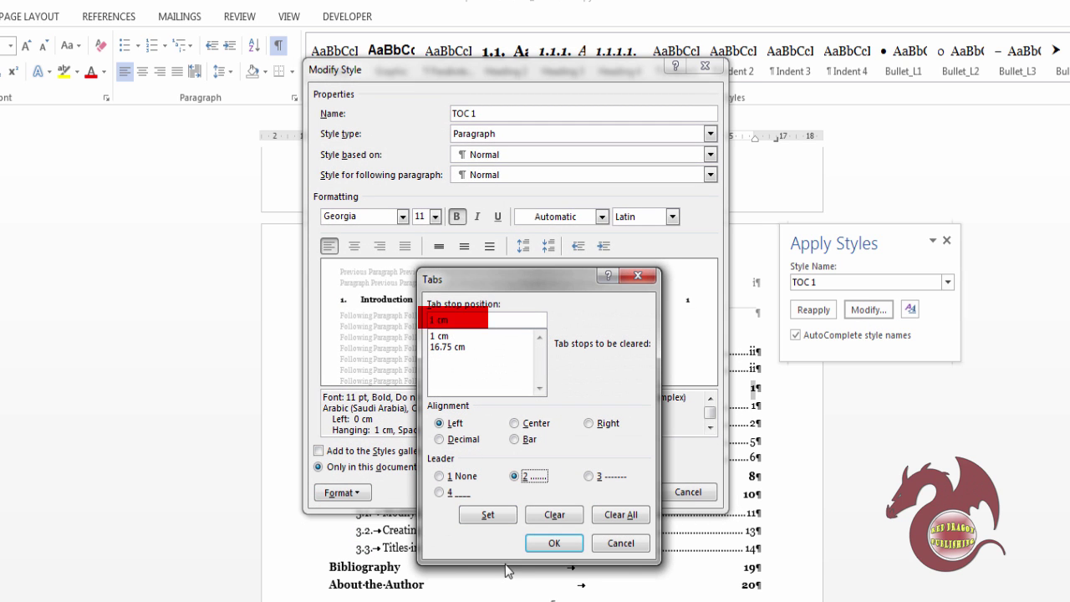
pyautogui.click(506, 520)
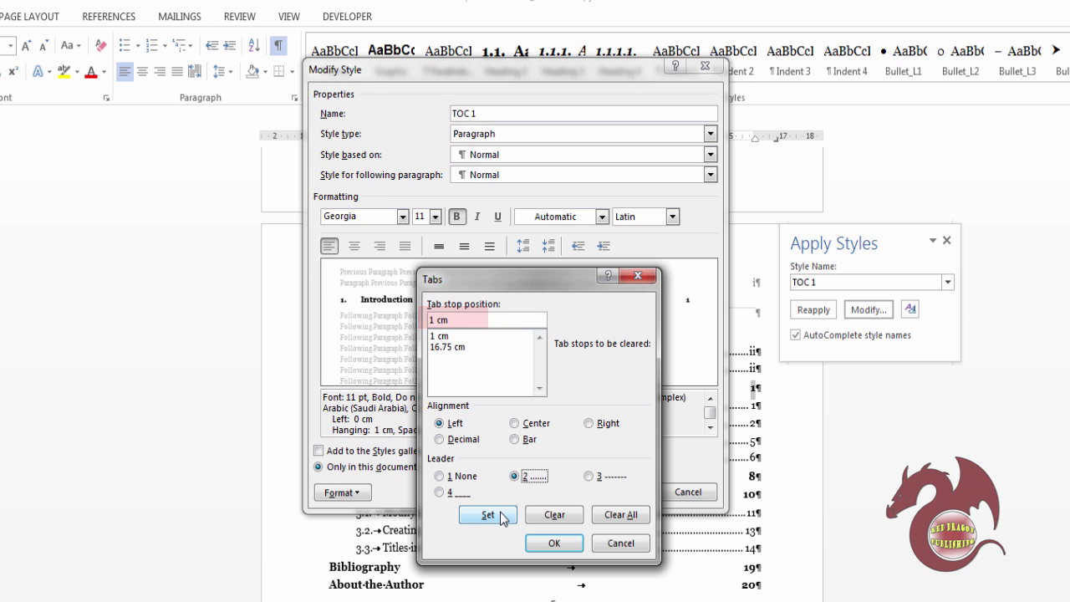
pyautogui.click(456, 352)
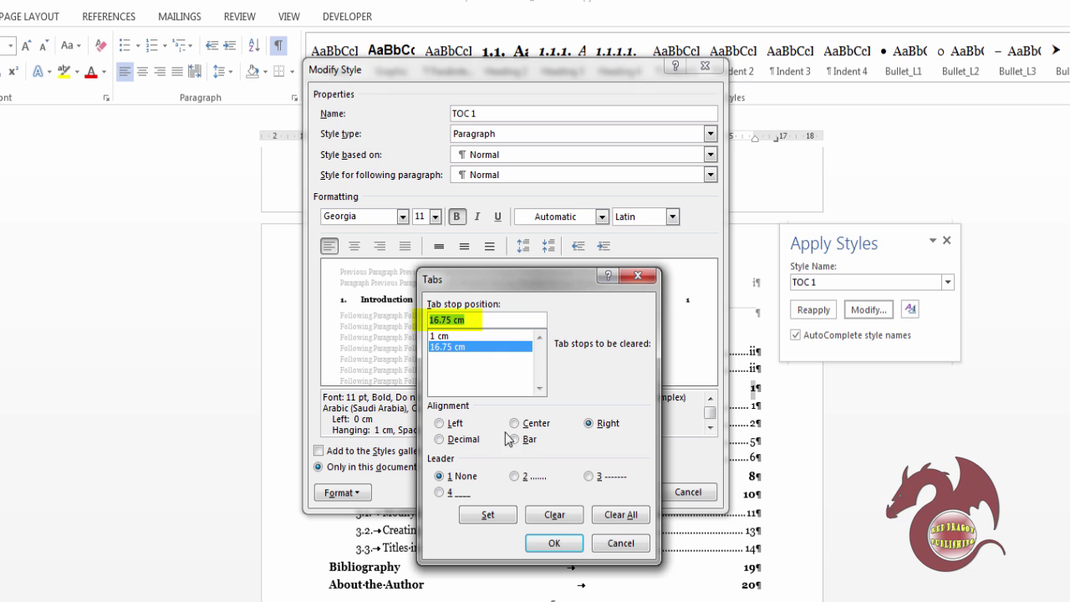
pyautogui.click(526, 482)
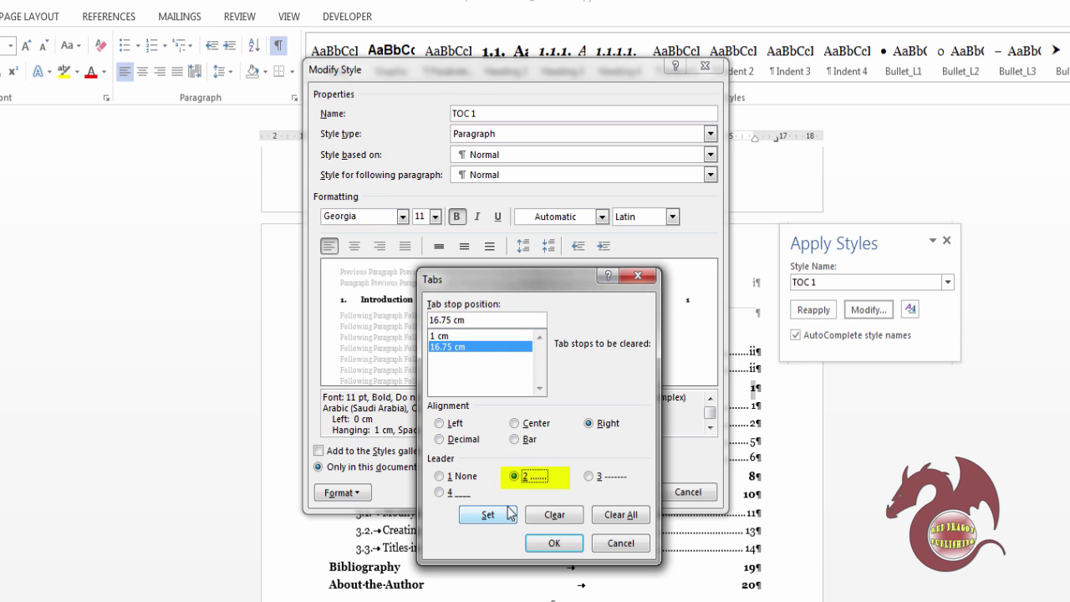
# - Apply dot leader 2 to the 16.75 cm stop, save TOC 1, and hide ¶ marks
pyautogui.click(448, 336)
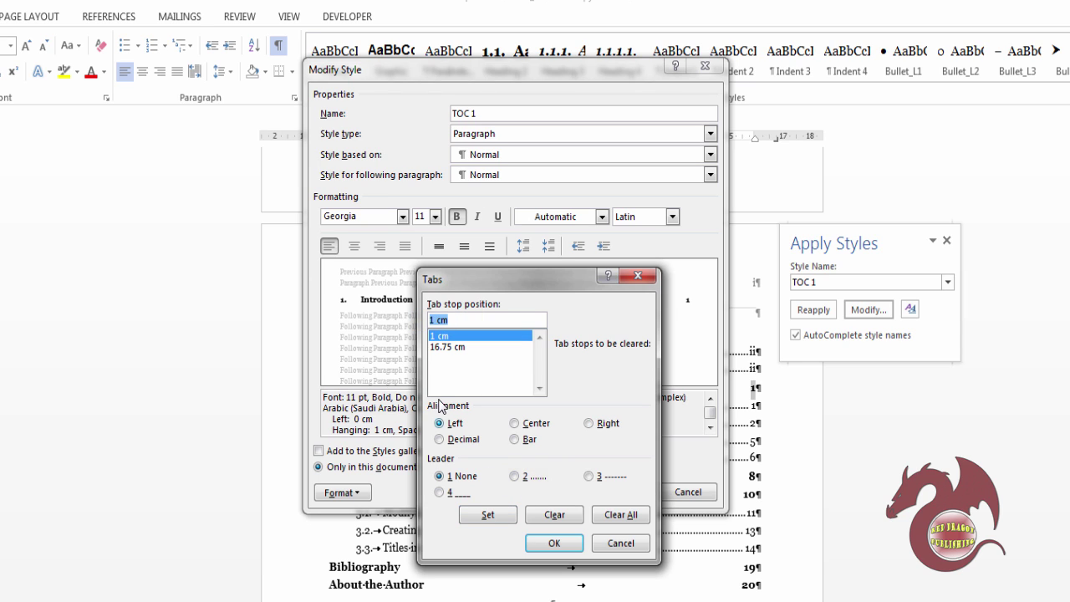
pyautogui.click(452, 346)
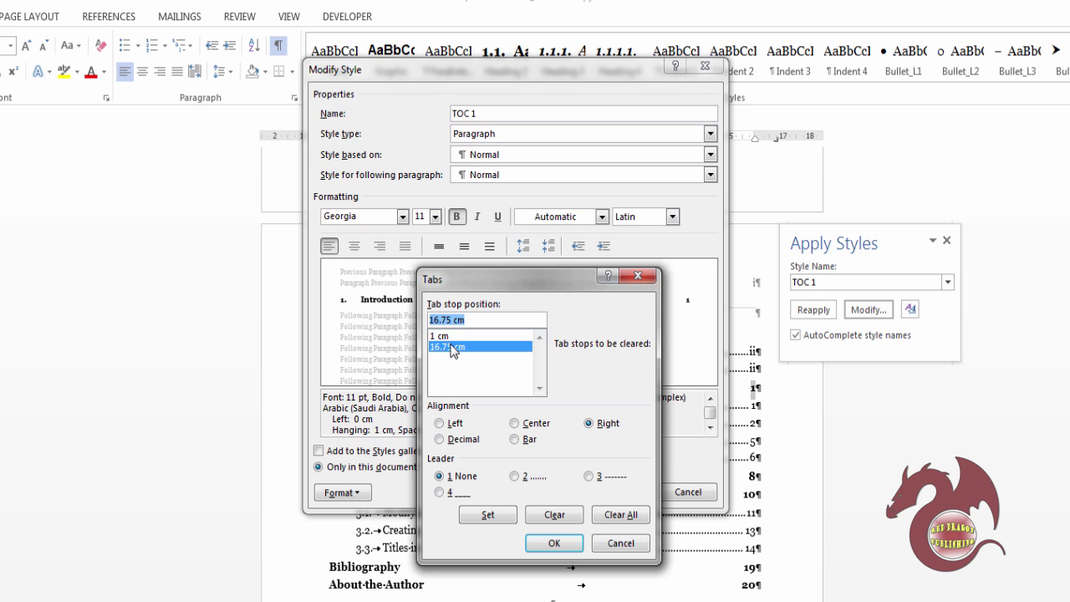
pyautogui.click(515, 476)
pyautogui.click(492, 515)
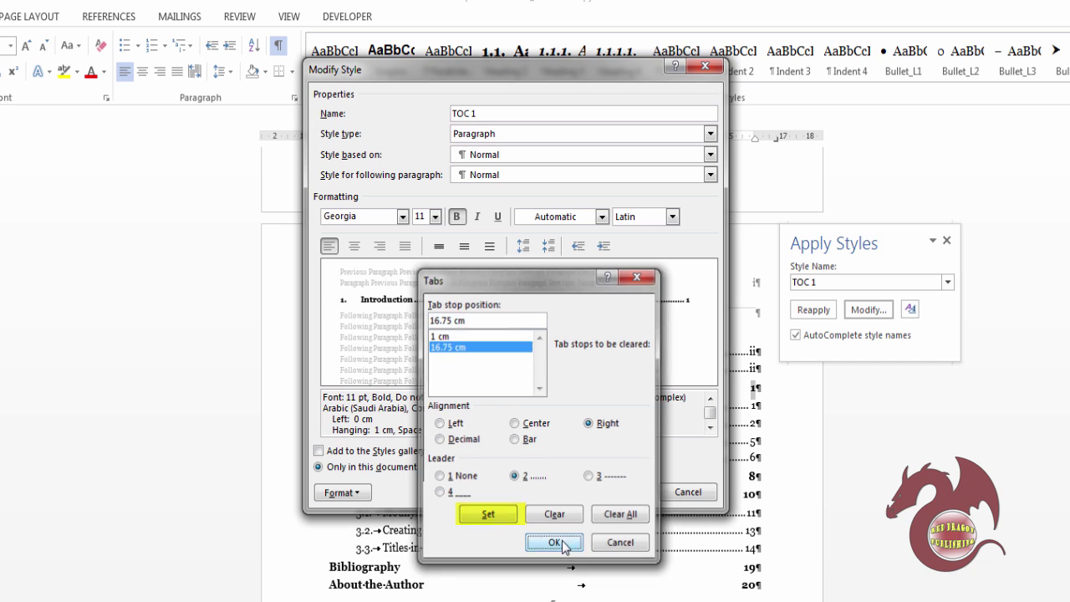
pyautogui.click(554, 543)
pyautogui.click(617, 492)
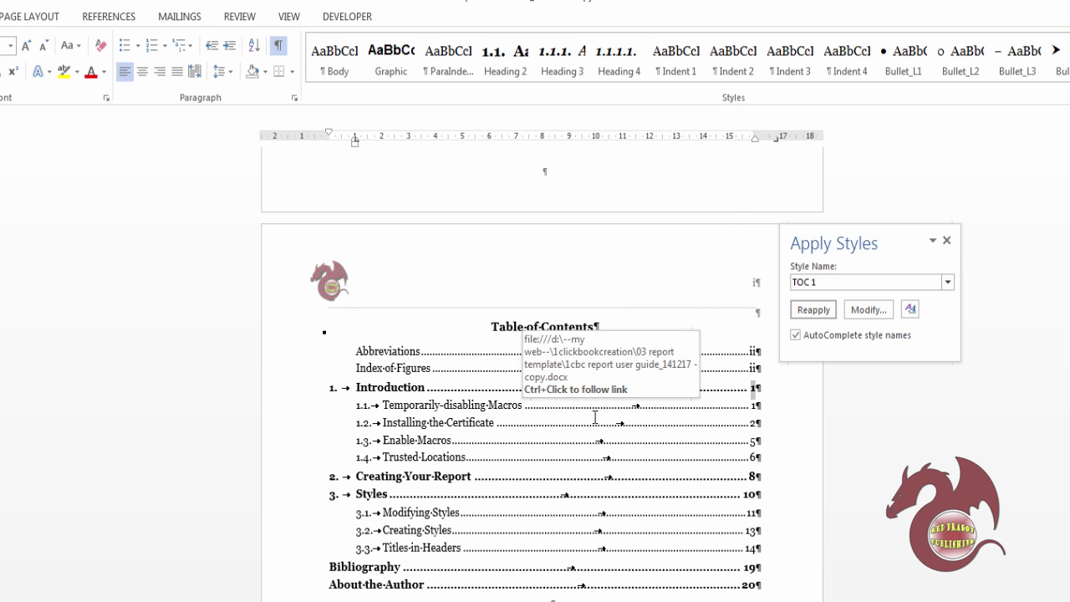
pyautogui.hotkey('ctrl', 'shift', '8')
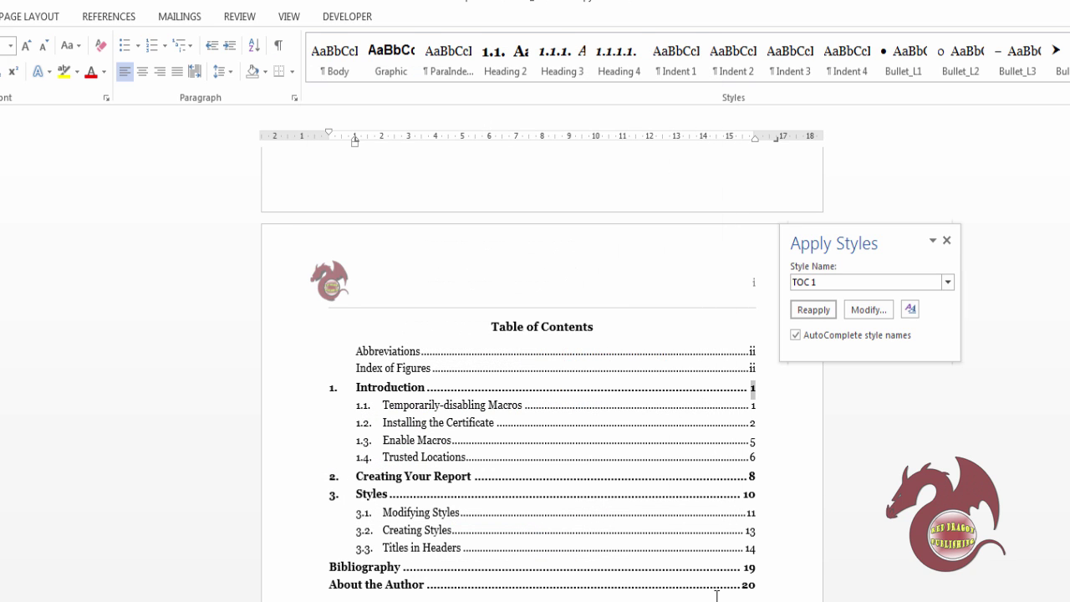
pyautogui.click(551, 599)
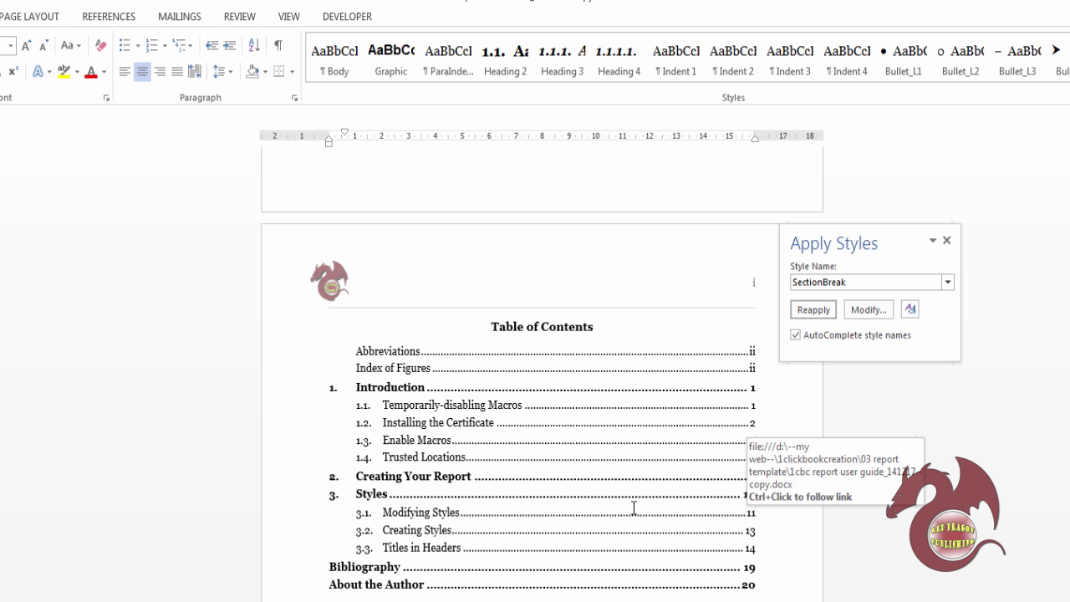